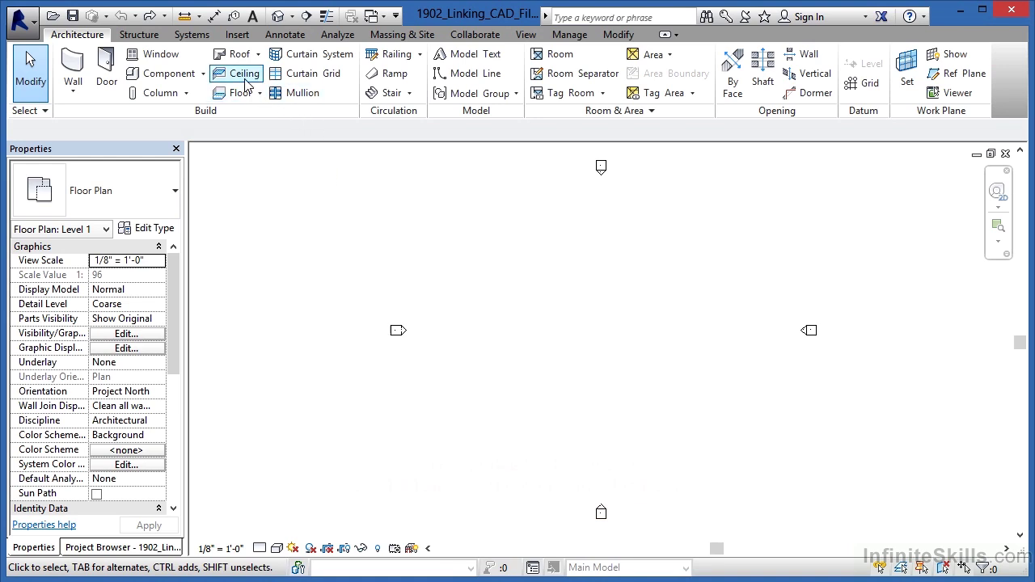
Step: Bring up the Insert tab's linking and import tools over the empty Level 1 plan
click(237, 35)
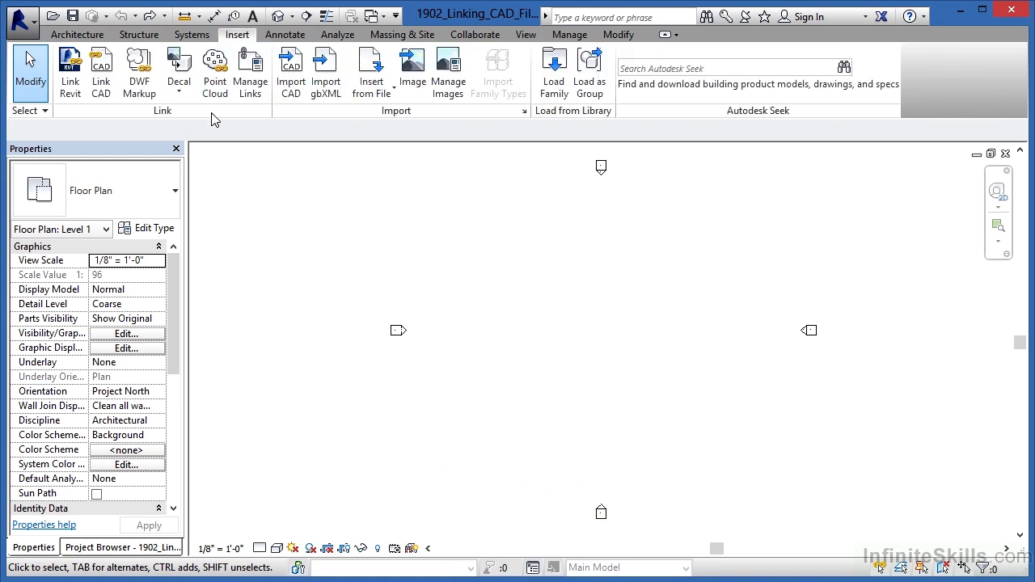
Step: Link the 1902_Linking_CAD_Files Level 1 floor plan DWG into the current view, auto-centred
click(100, 97)
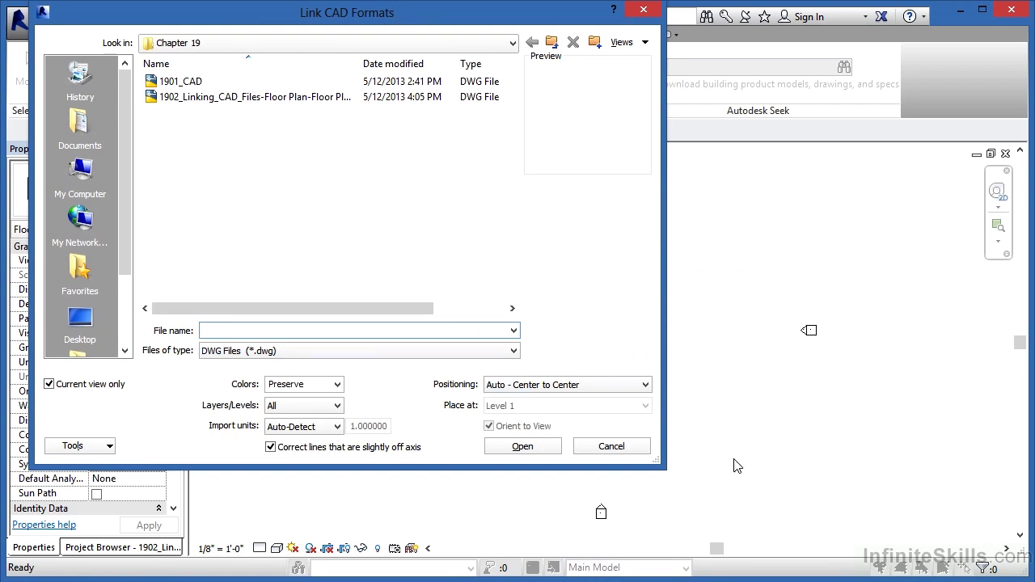
click(240, 98)
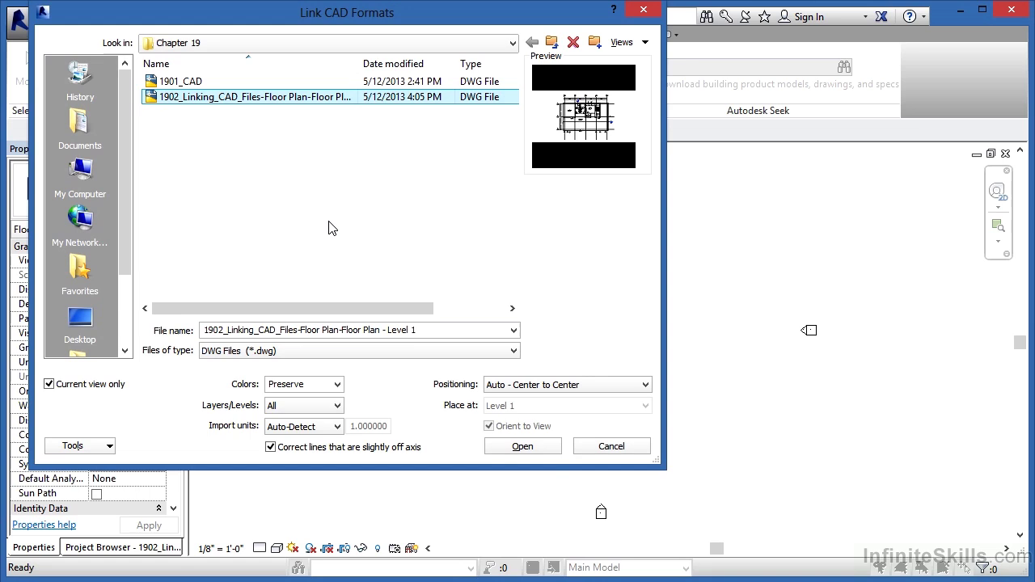
click(522, 446)
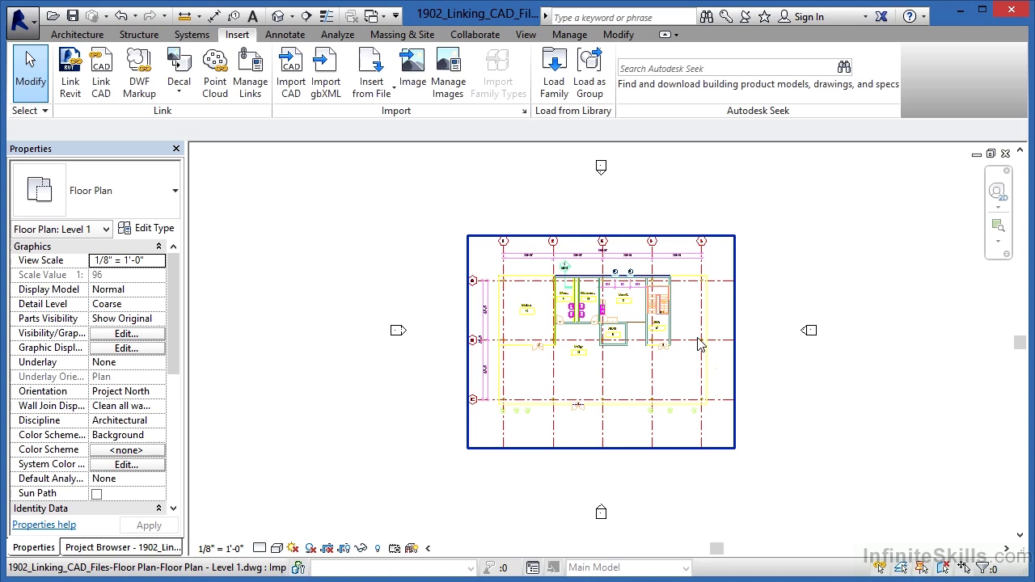
Step: Zoom into the linked CAD plan and show the Project Browser's list of views
scroll(646, 319, up, 3)
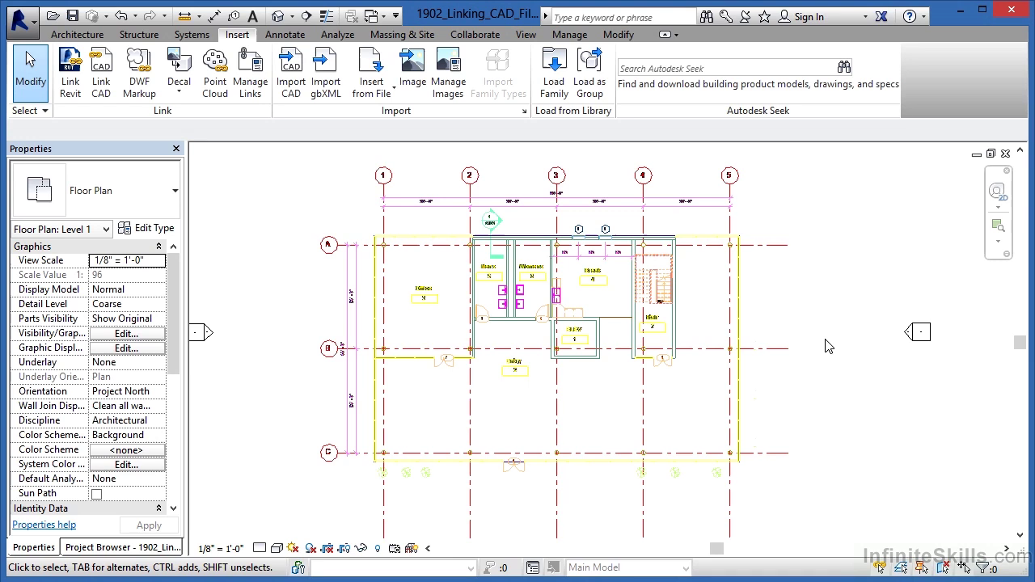
click(90, 551)
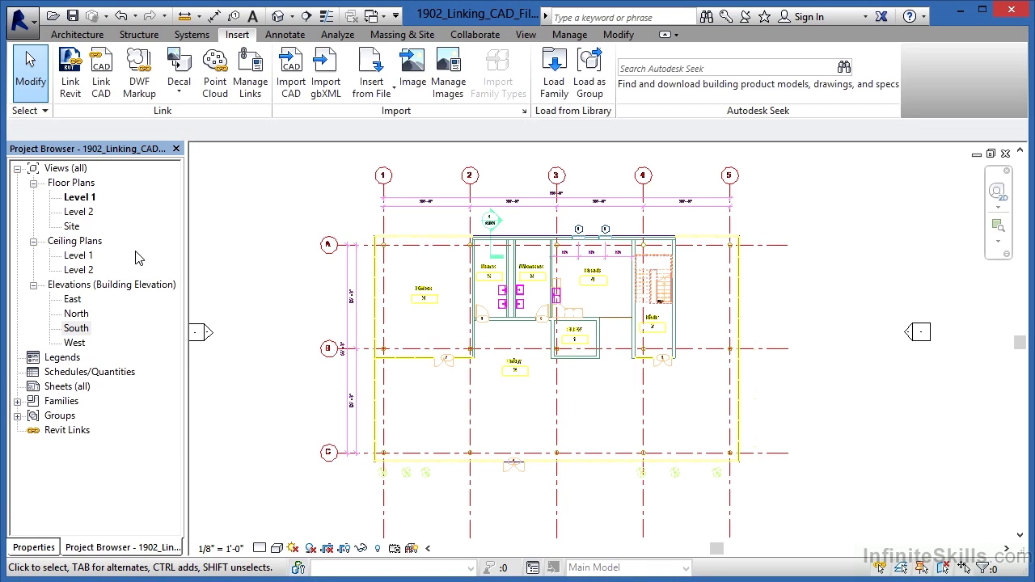
Step: In the South elevation, copy Level 2 to add Levels 3, 4 and 5 at 20', 30' and 33'
double_click(77, 328)
scroll(824, 352, down, 2)
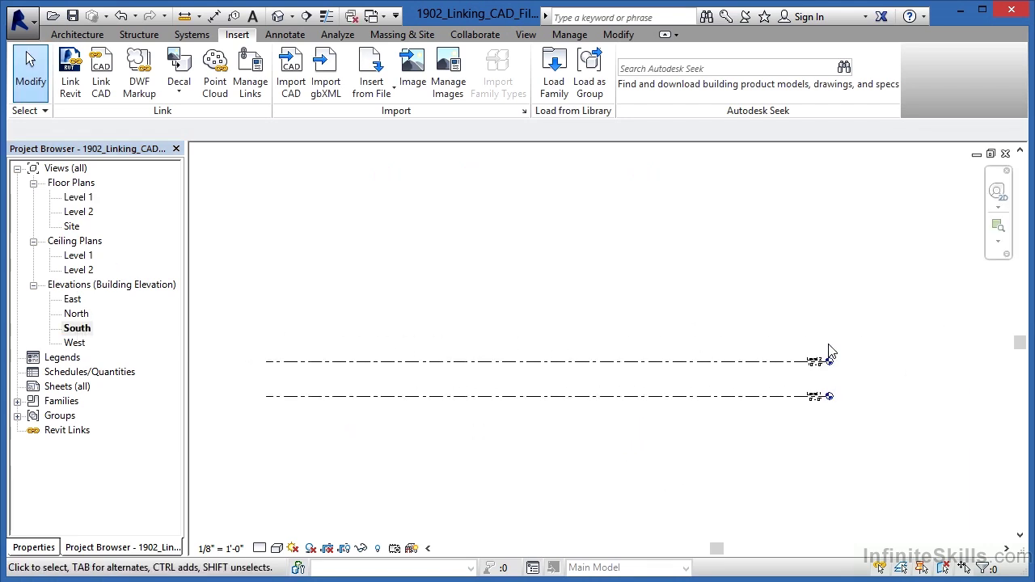
scroll(784, 364, up, 3)
click(765, 377)
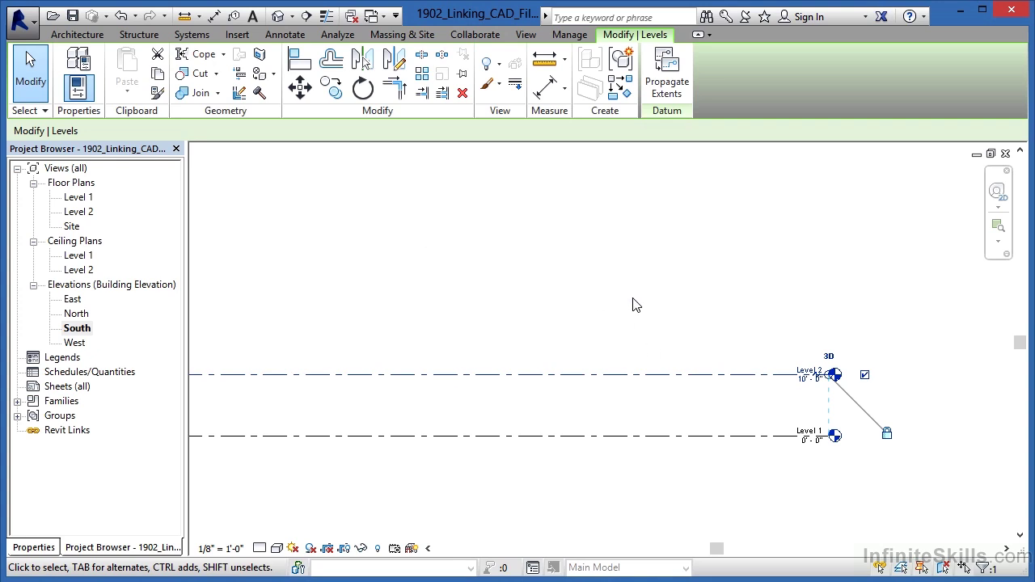
click(331, 90)
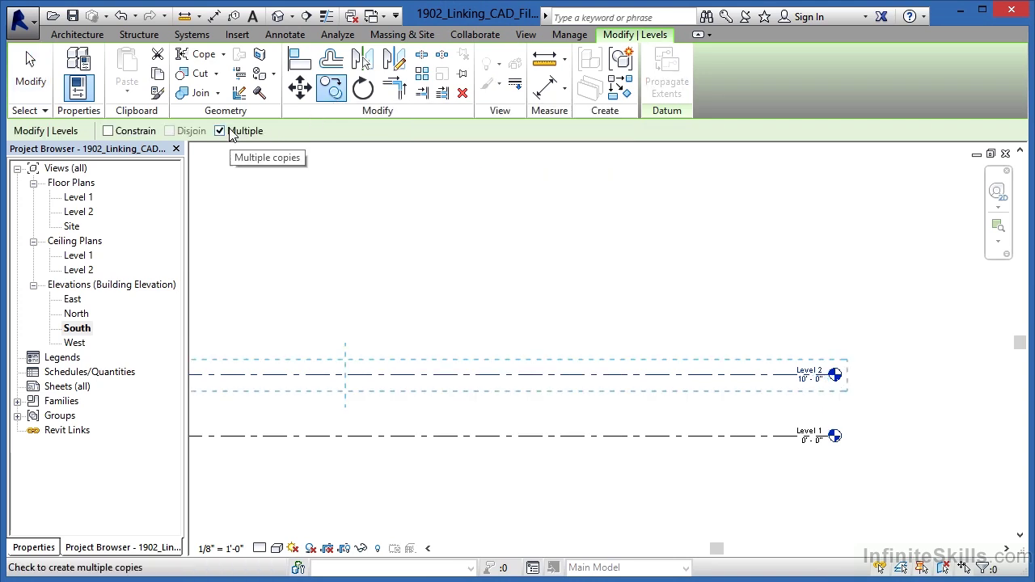
click(724, 437)
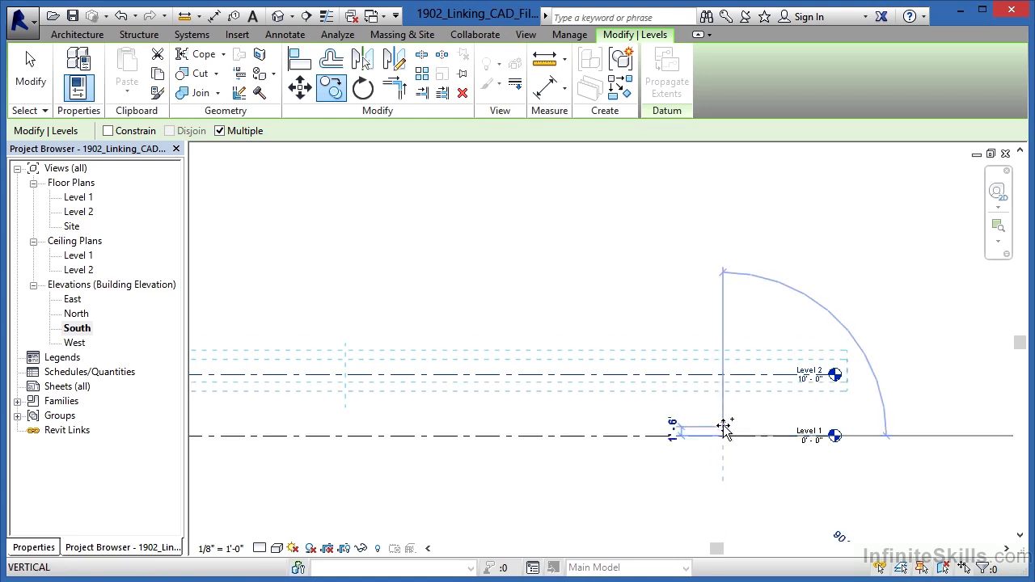
click(724, 376)
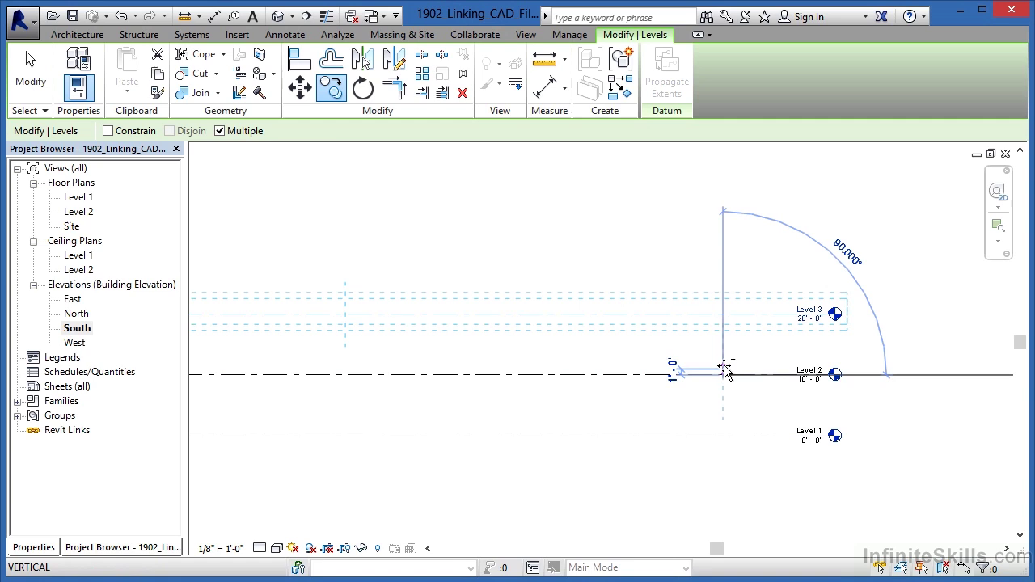
click(723, 315)
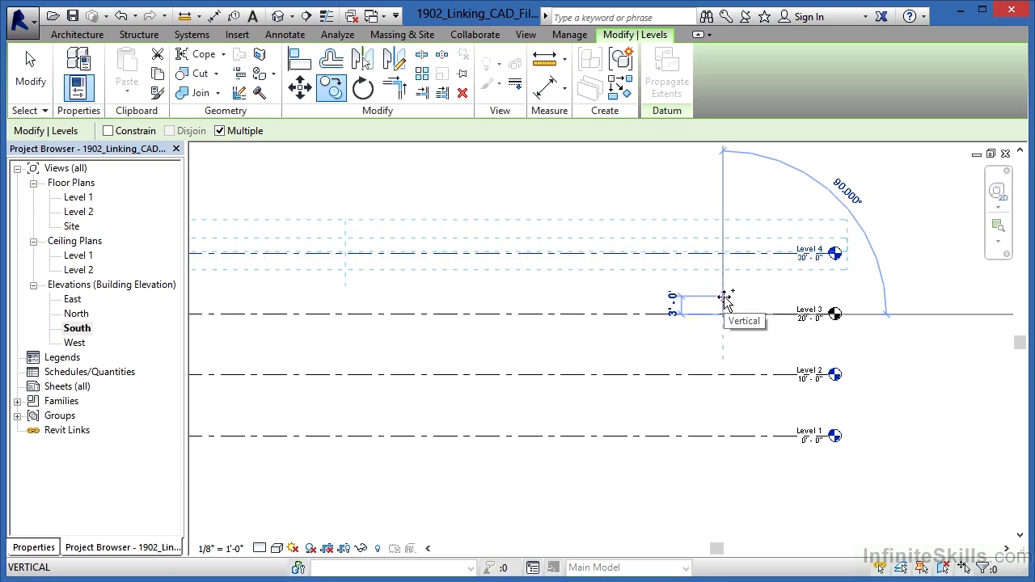
click(723, 297)
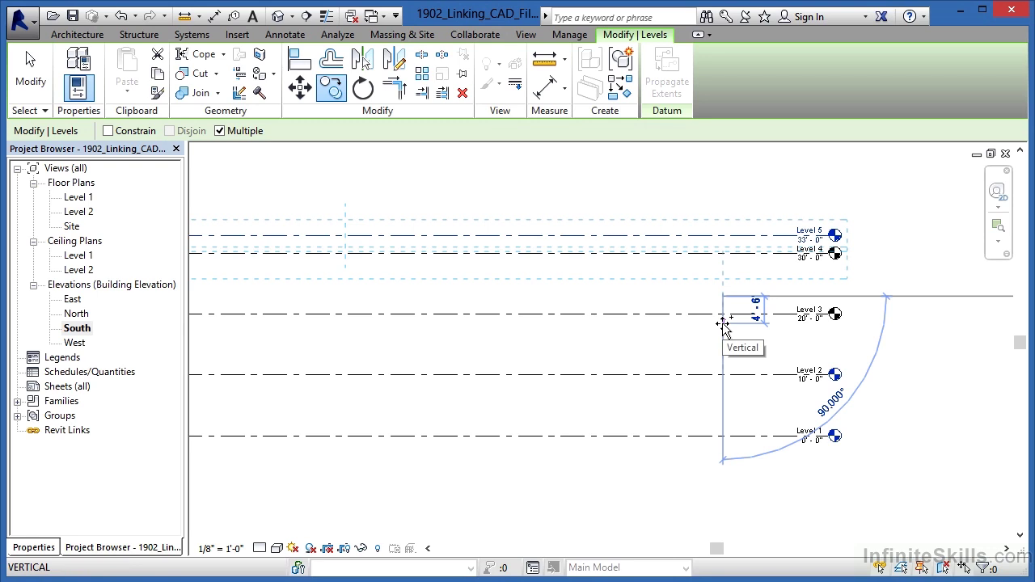
key(Escape)
key(Escape)
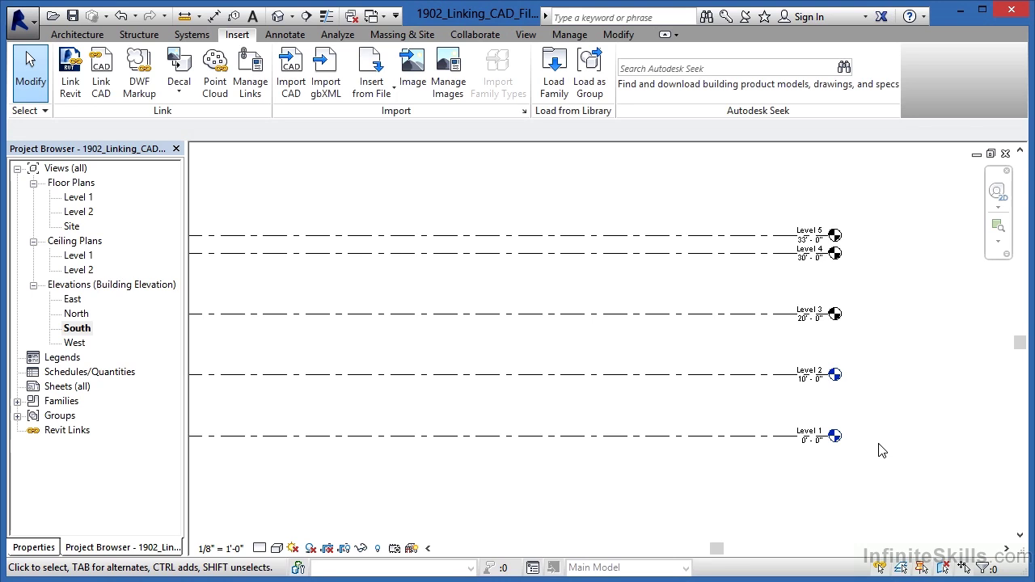
Step: Return to the Level 1 floor plan and show the Architecture tools
double_click(78, 198)
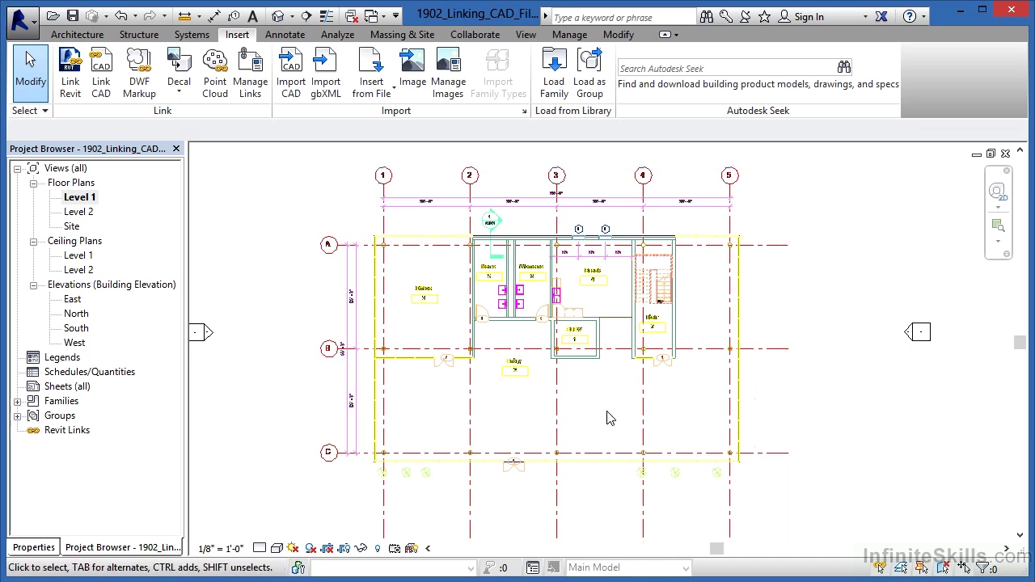
click(89, 35)
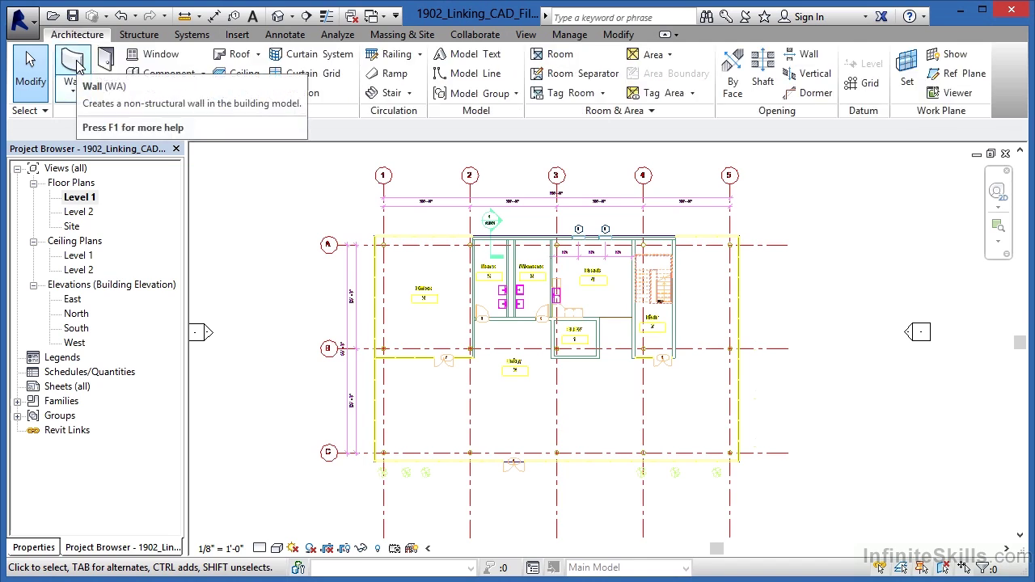
Step: Start the Wall tool with the Exterior - EIFS on Mtl. Stud wall type
click(79, 68)
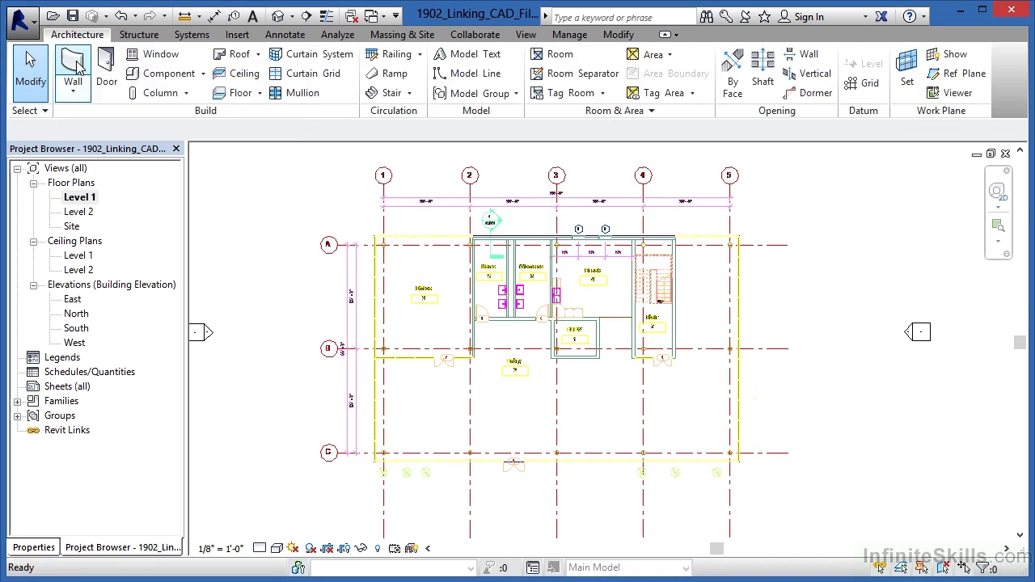
click(34, 548)
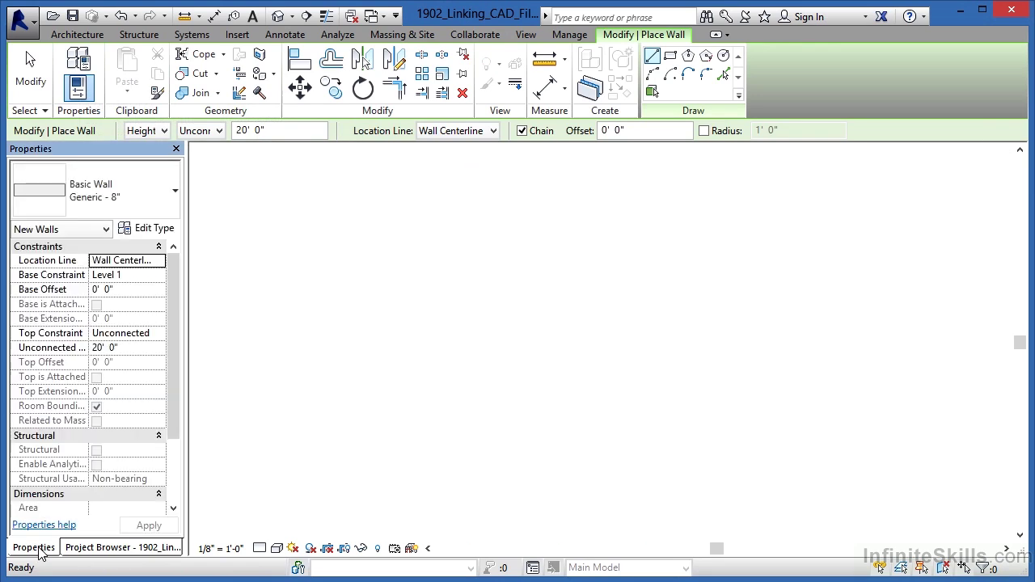
click(166, 196)
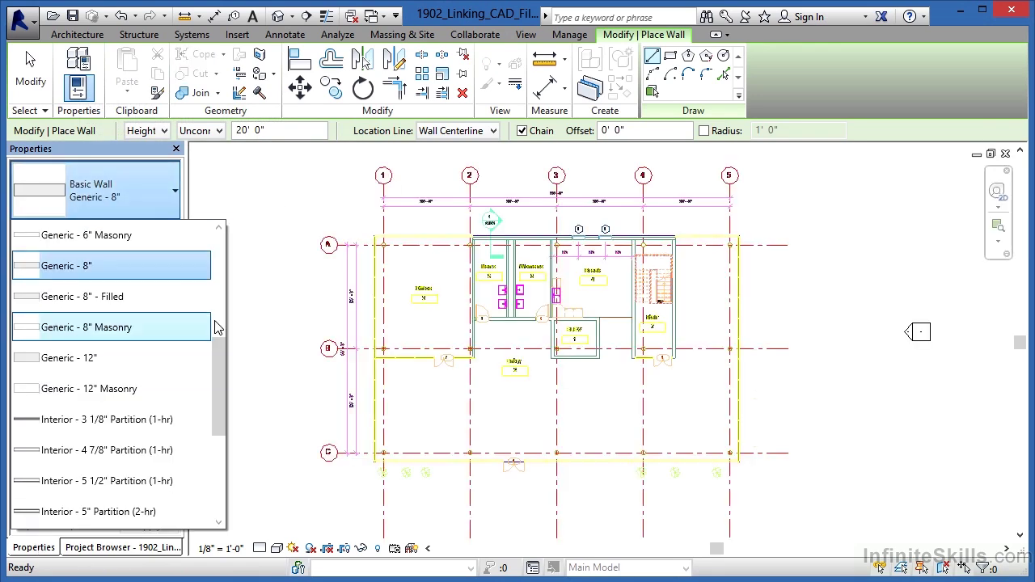
drag(224, 357, 221, 254)
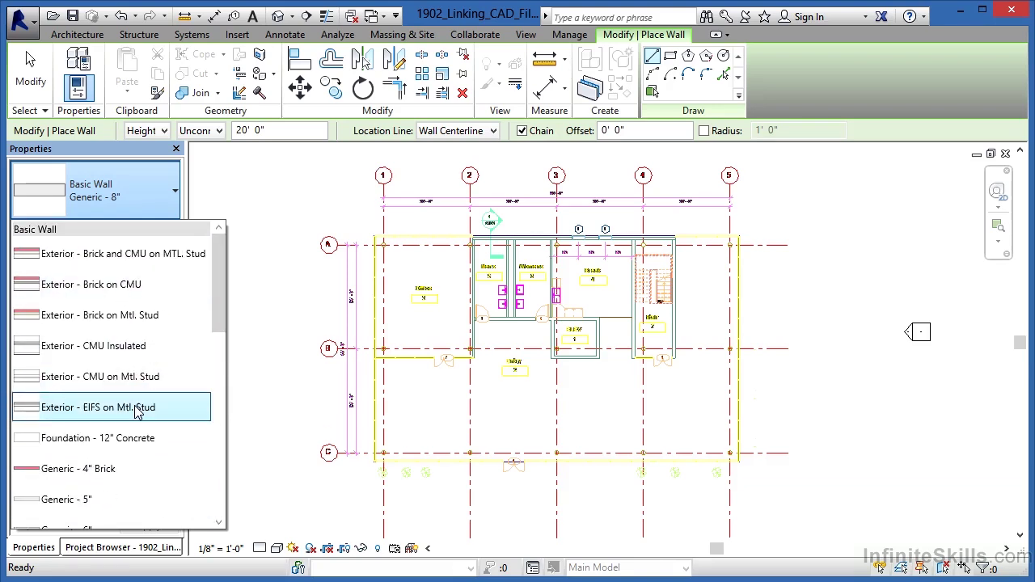
mouse_move(137, 413)
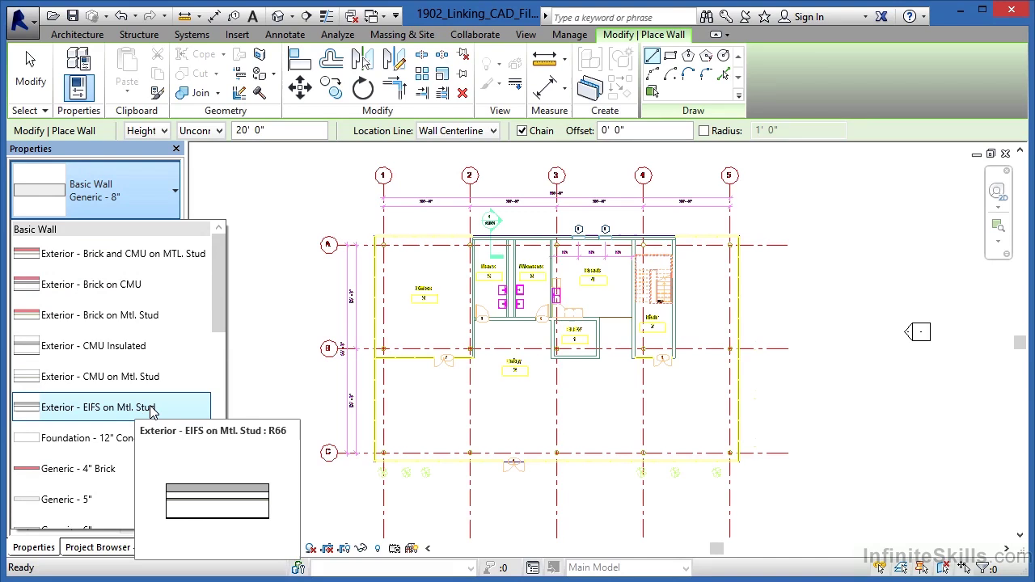
click(153, 411)
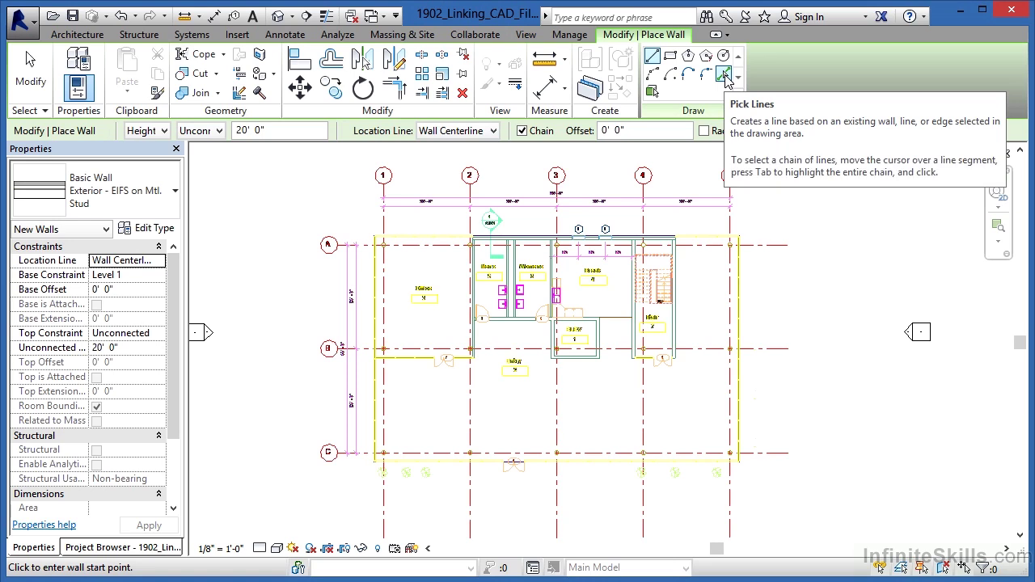
Step: Use Pick Lines with height up to Level 5 and location line Finish Face: Exterior
click(724, 75)
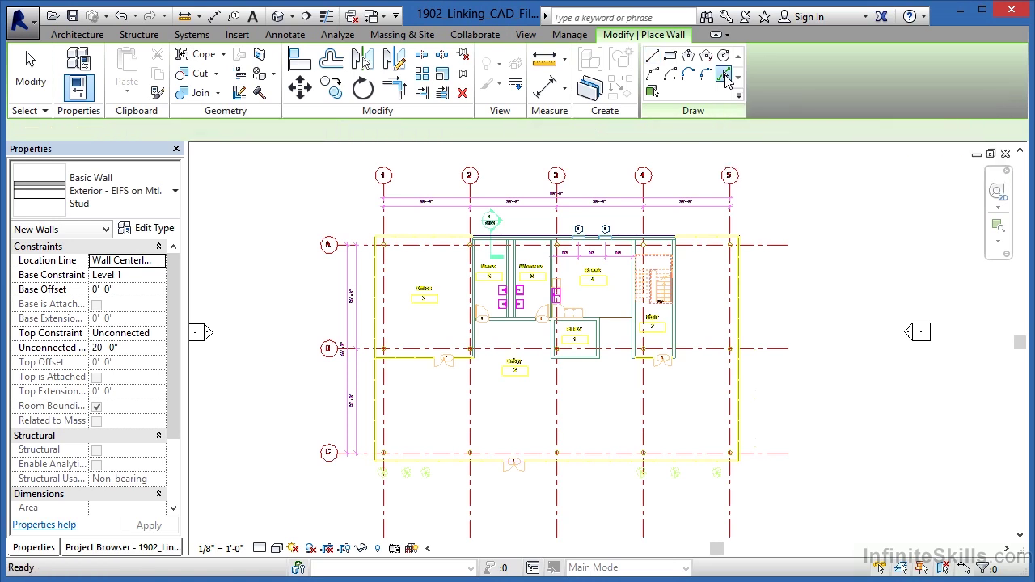
click(211, 134)
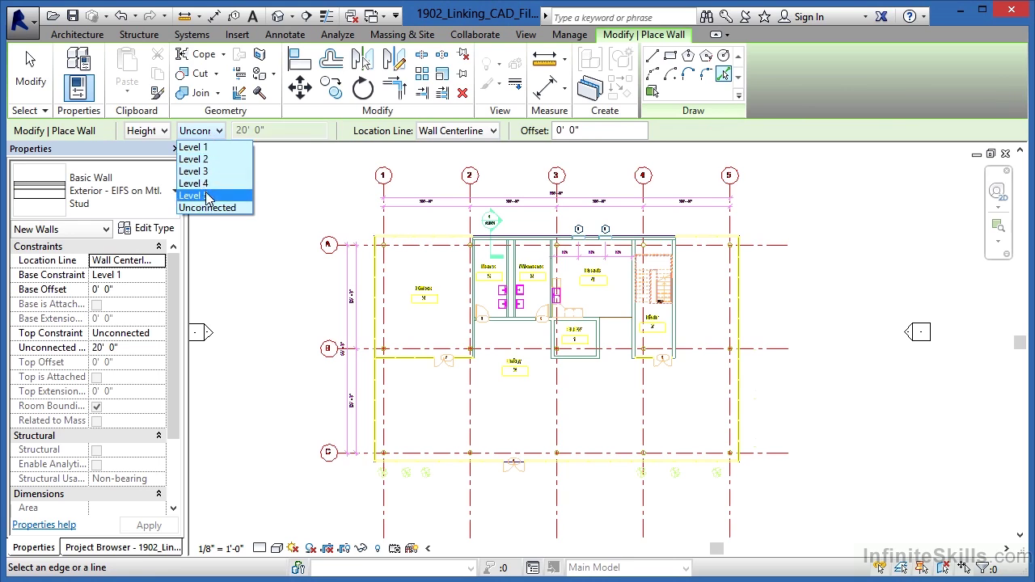
click(212, 199)
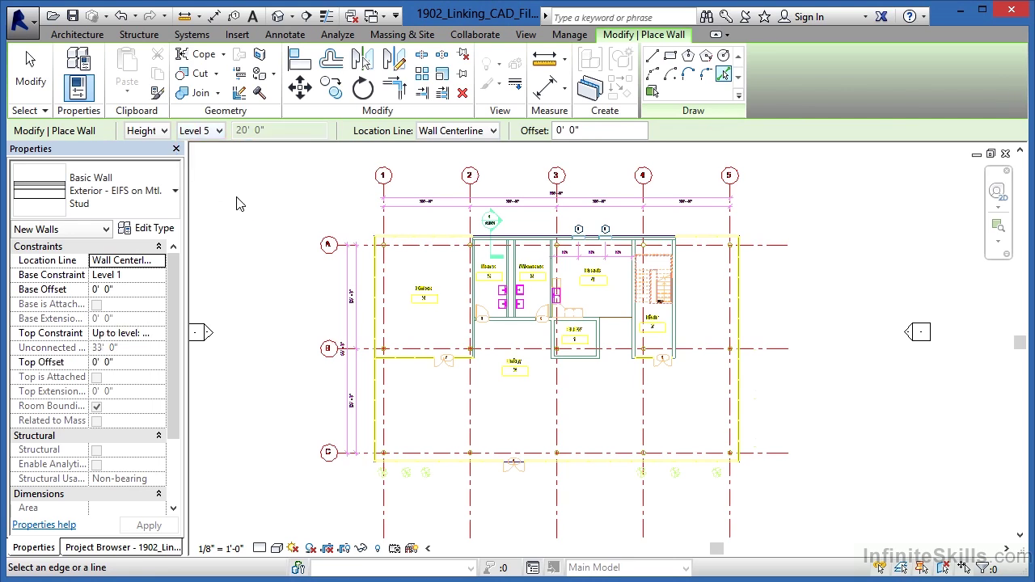
click(463, 134)
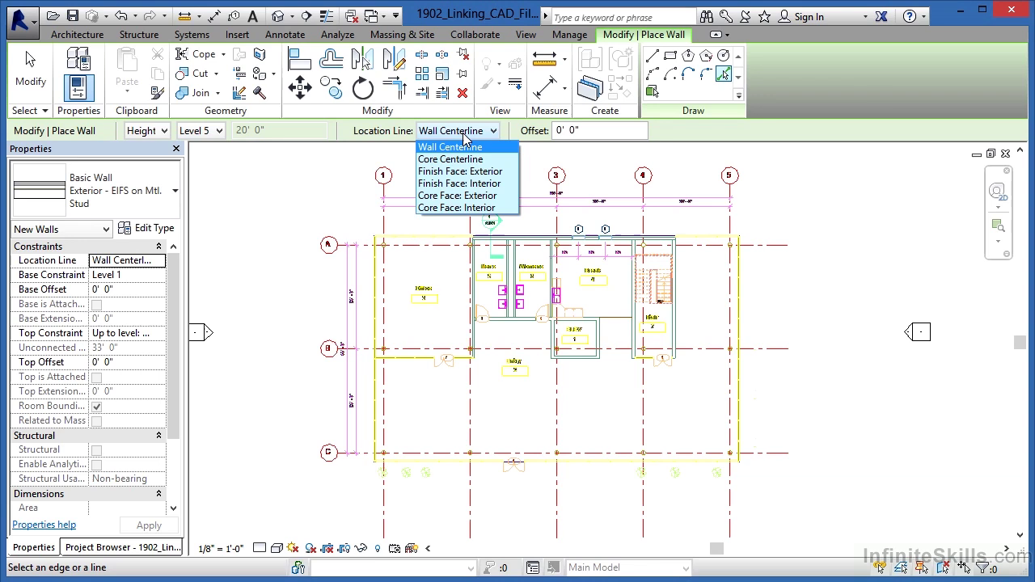
click(485, 171)
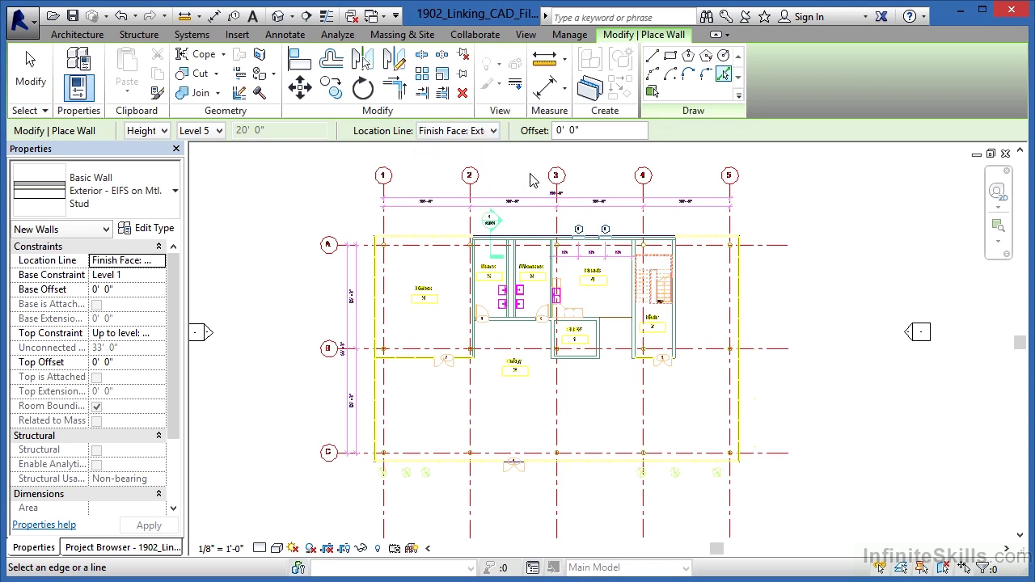
scroll(595, 230, up, 1)
scroll(594, 231, up, 2)
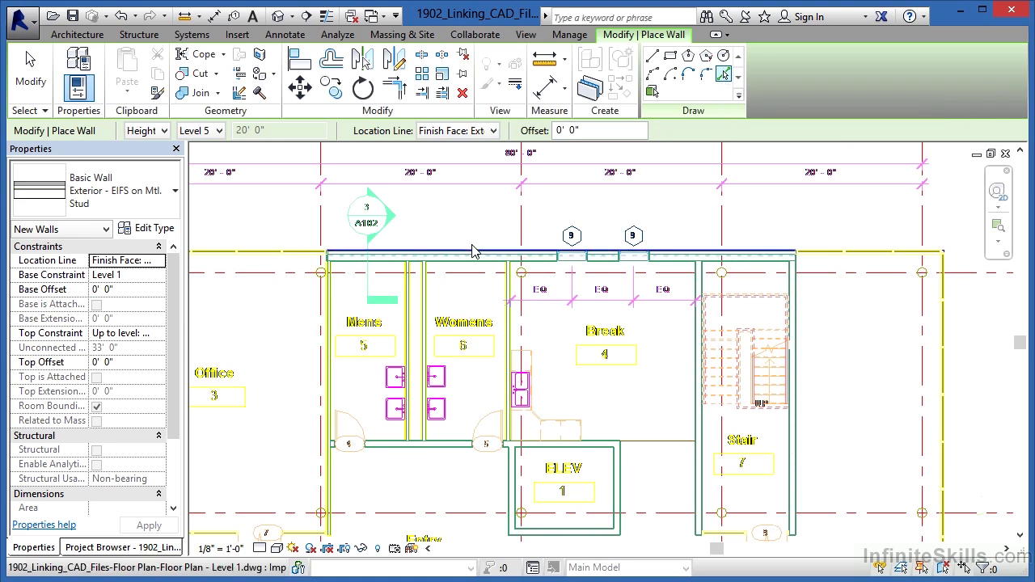
Step: Pick the top CAD wall line to place the first Exterior - EIFS on Mtl. Stud wall
scroll(472, 255, up, 3)
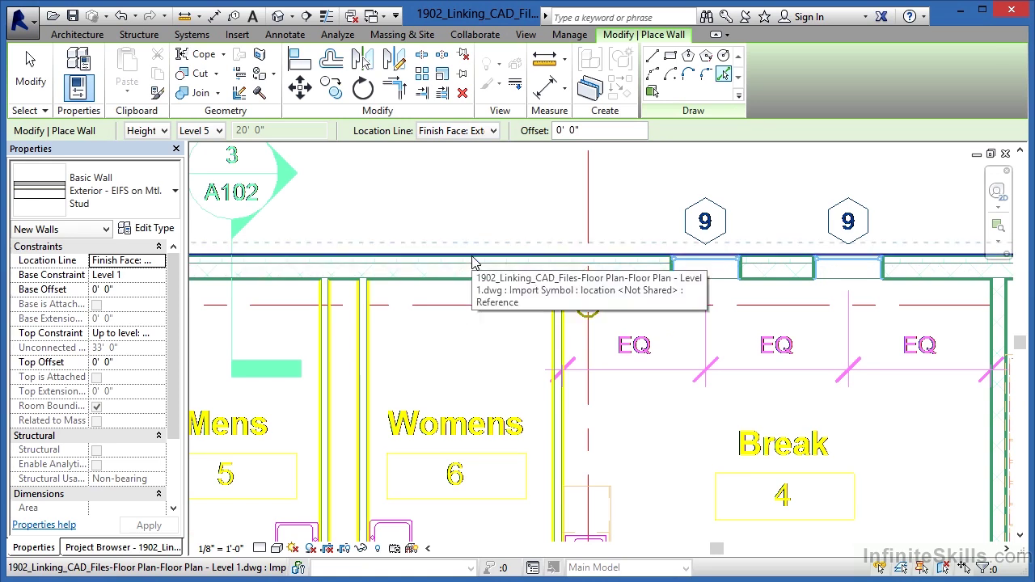
scroll(473, 259, up, 1)
click(474, 259)
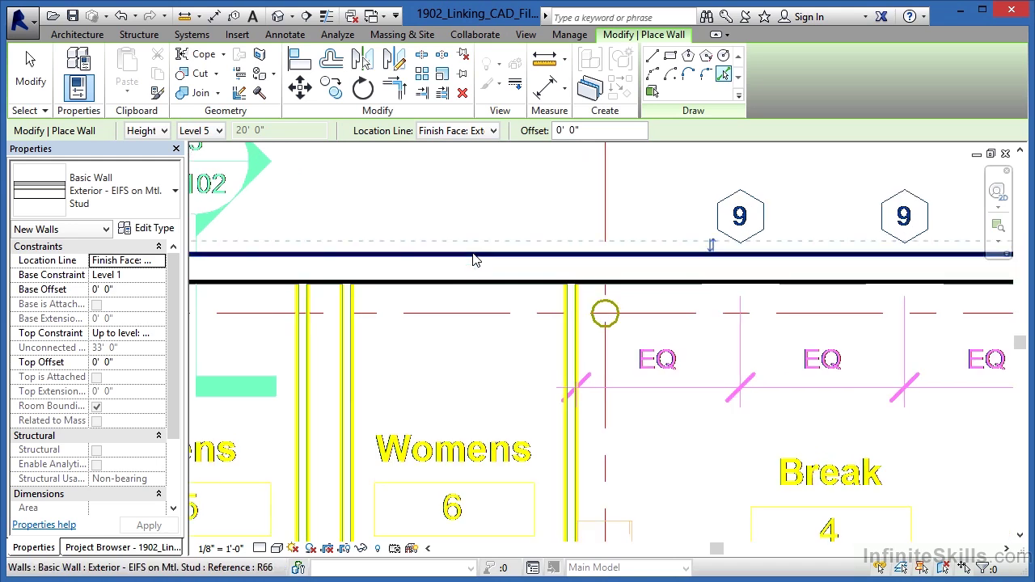
scroll(437, 252, down, 3)
scroll(449, 237, down, 2)
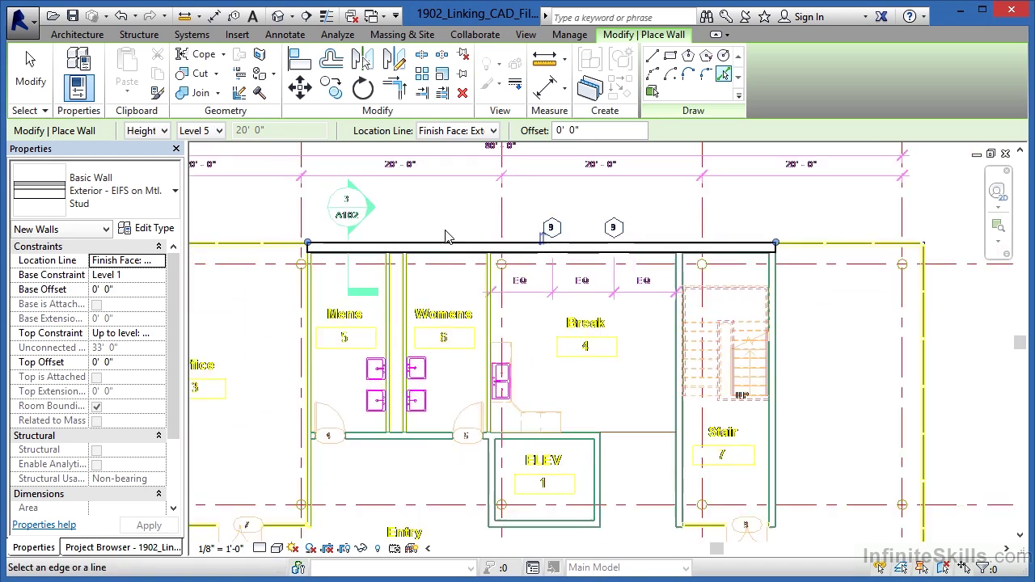
Step: Switch to Generic - 8" Masonry and trace a wall along the stair's right side
click(148, 201)
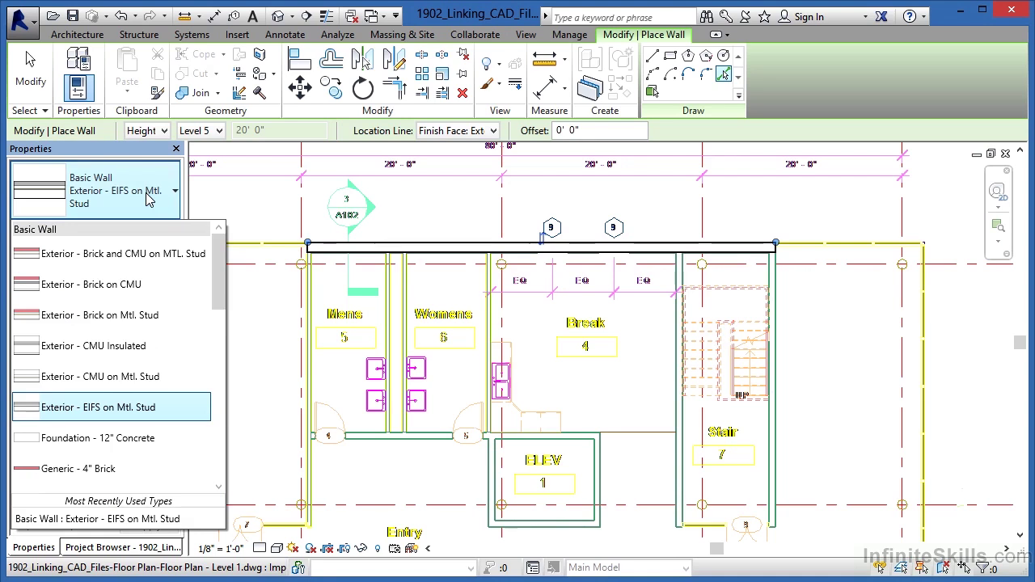
drag(217, 261, 204, 348)
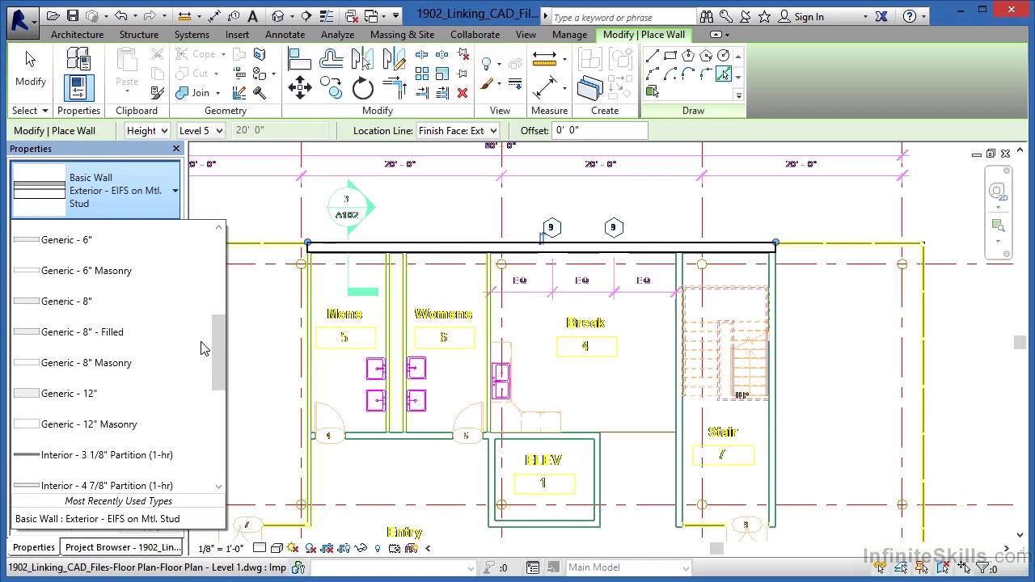
click(131, 365)
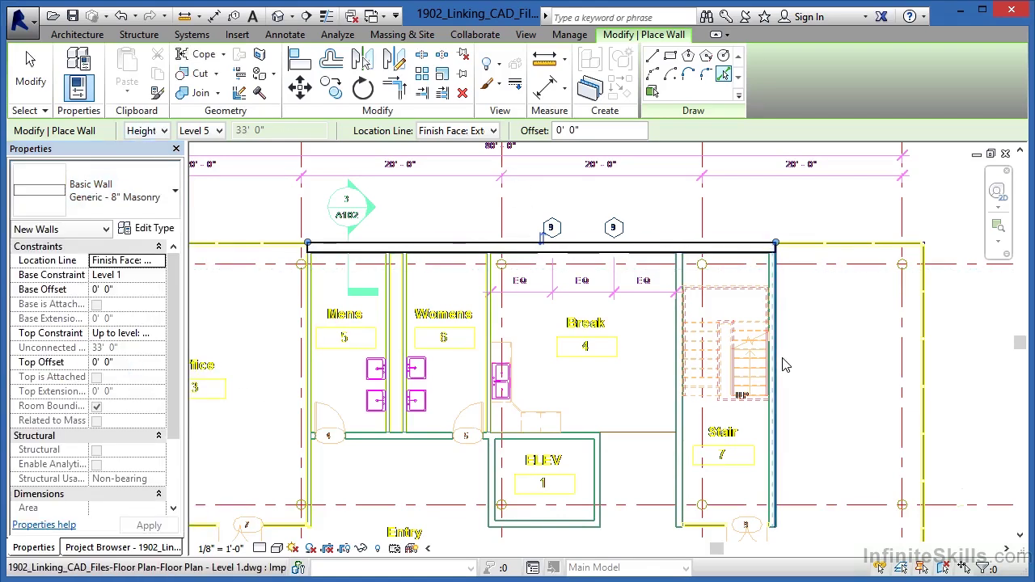
scroll(780, 366, up, 5)
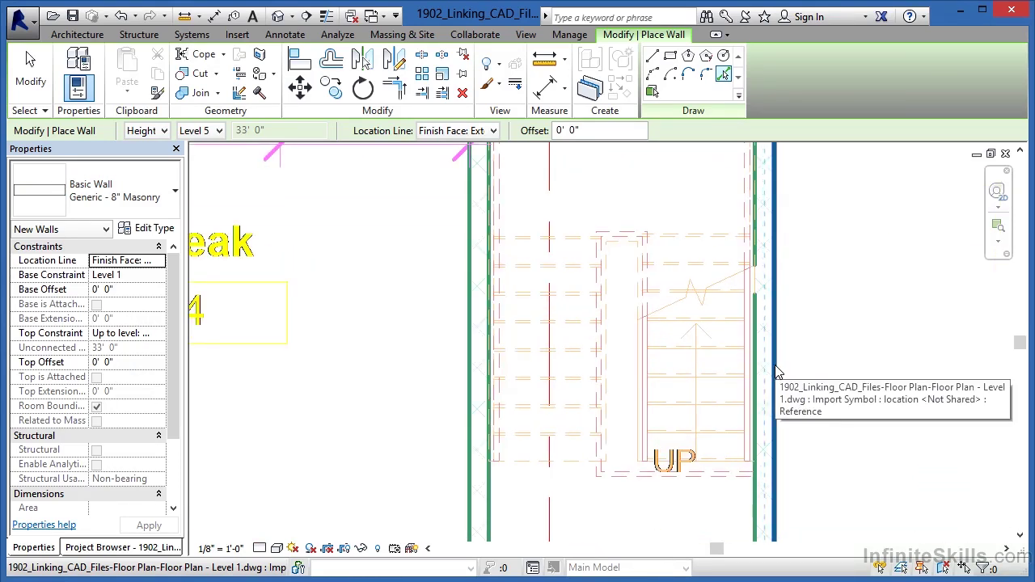
scroll(776, 372, down, 3)
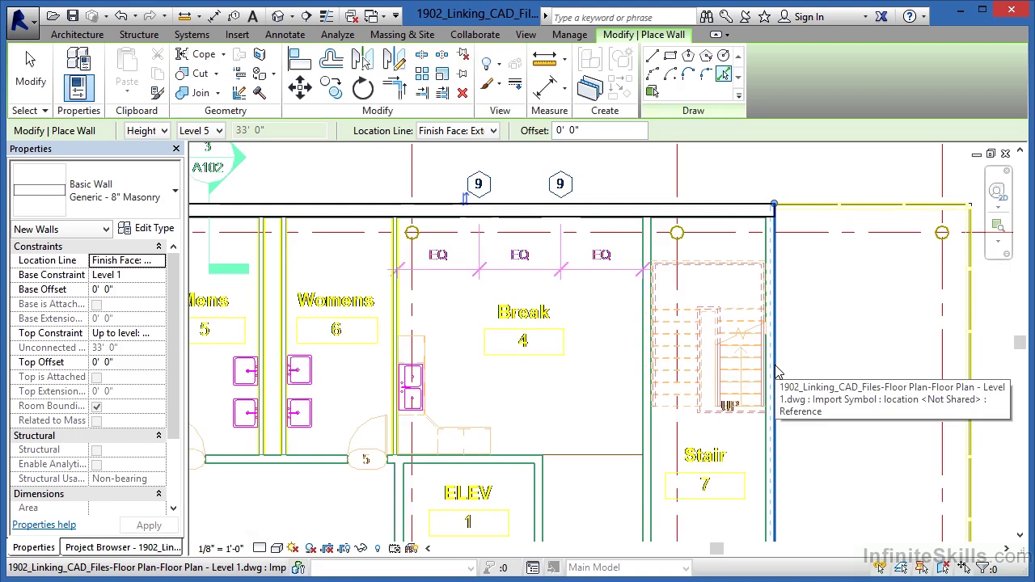
click(776, 371)
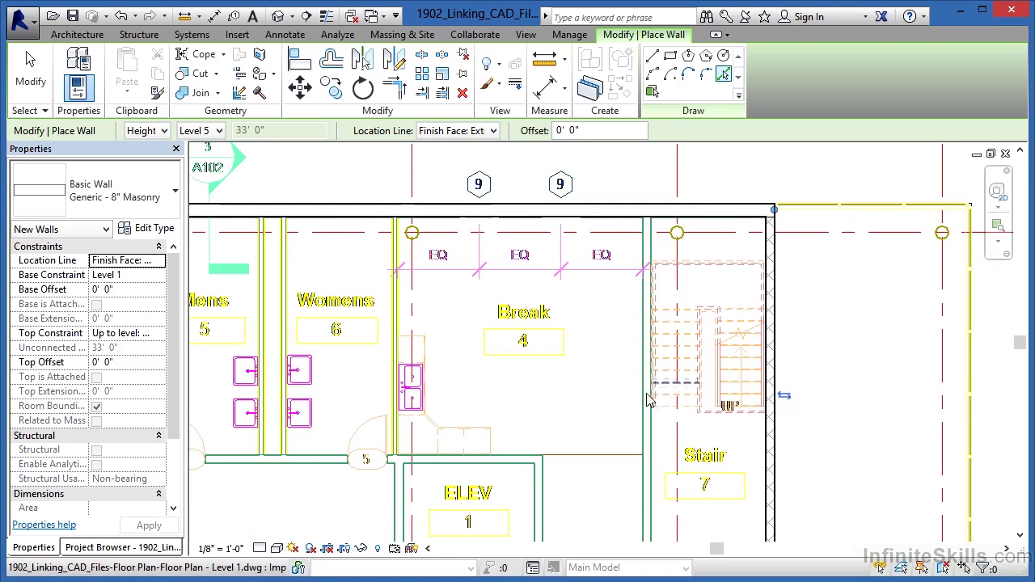
Step: Trace masonry walls on all four sides of the ELEV shaft and beside door 5
scroll(647, 396, up, 3)
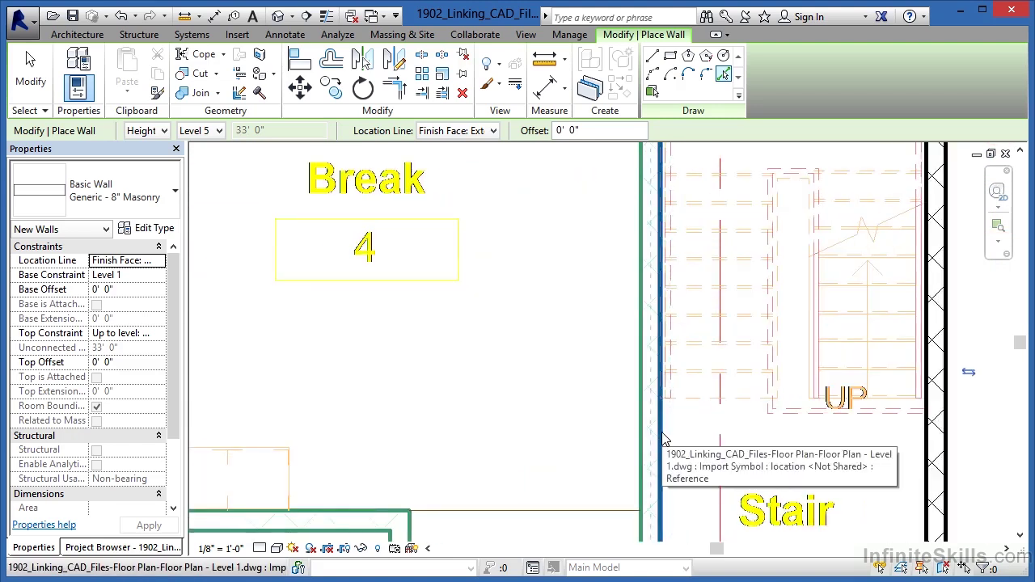
scroll(703, 323, down, 3)
scroll(577, 469, up, 2)
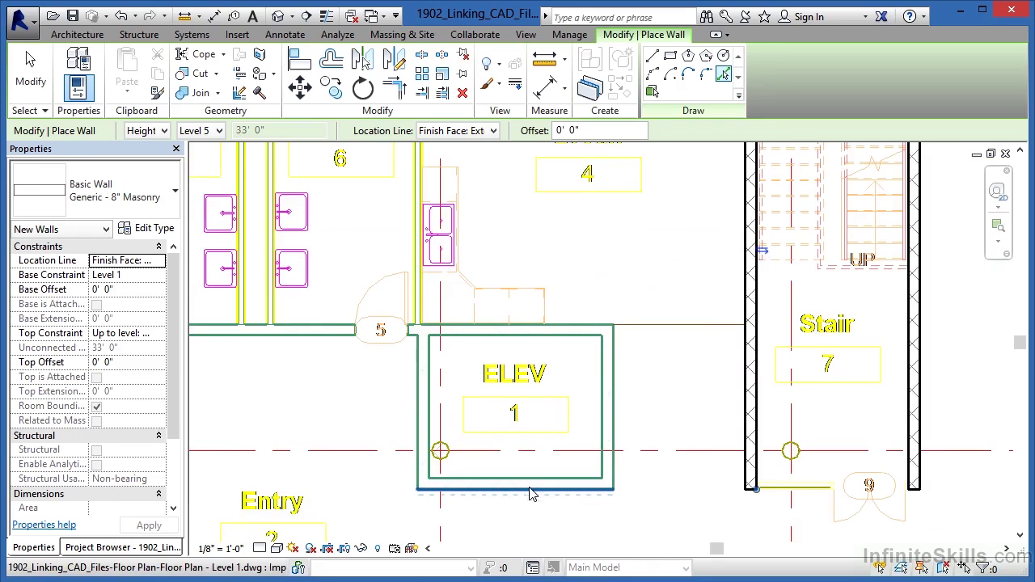
scroll(527, 493, up, 2)
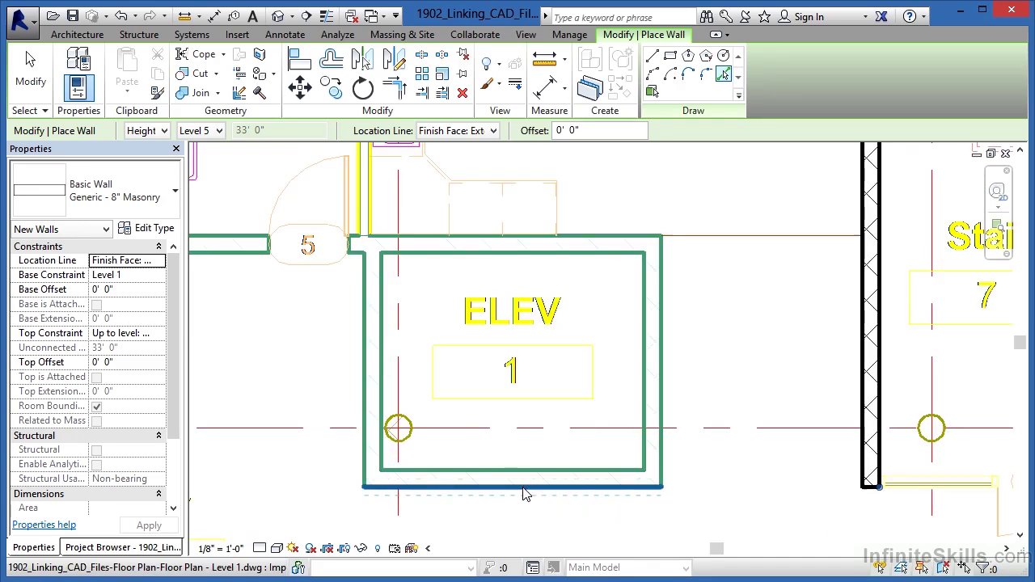
click(522, 493)
click(664, 419)
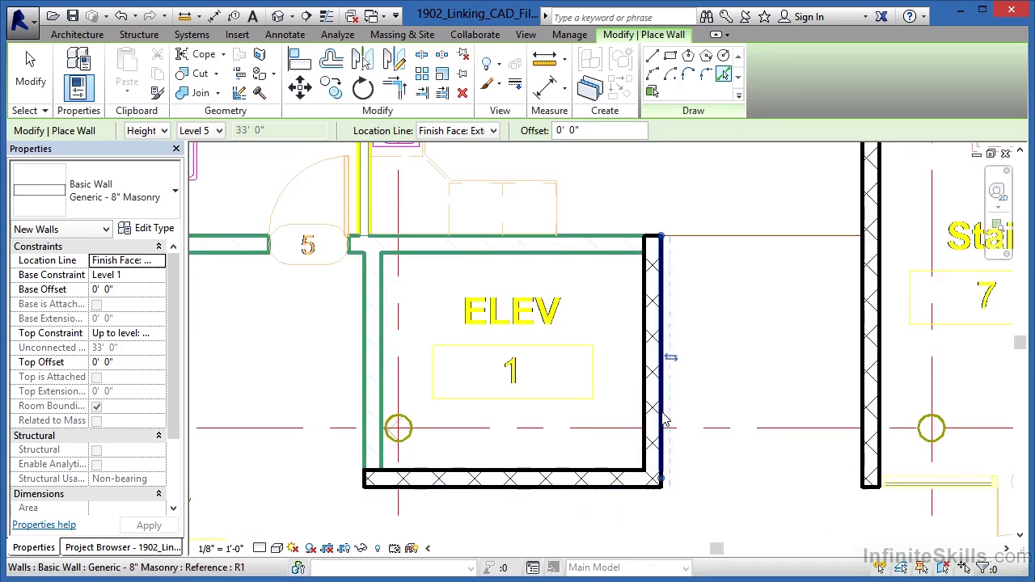
click(590, 262)
click(387, 315)
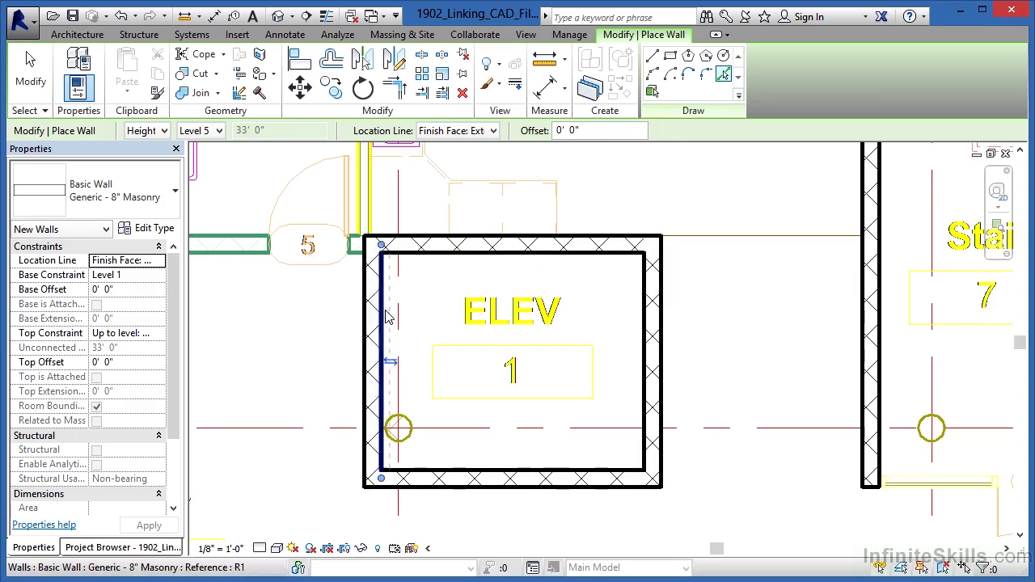
click(248, 253)
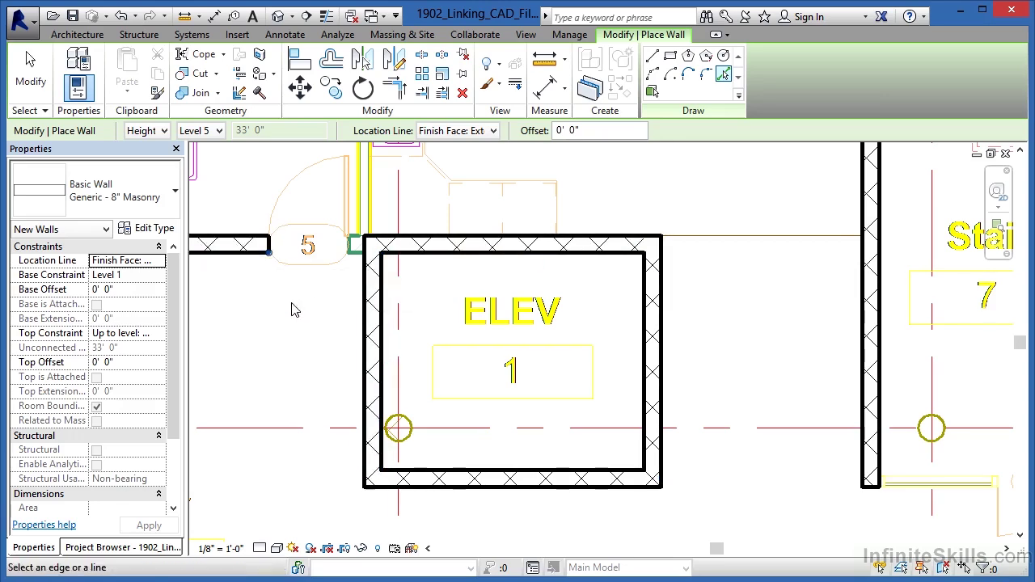
key(z)
key(f)
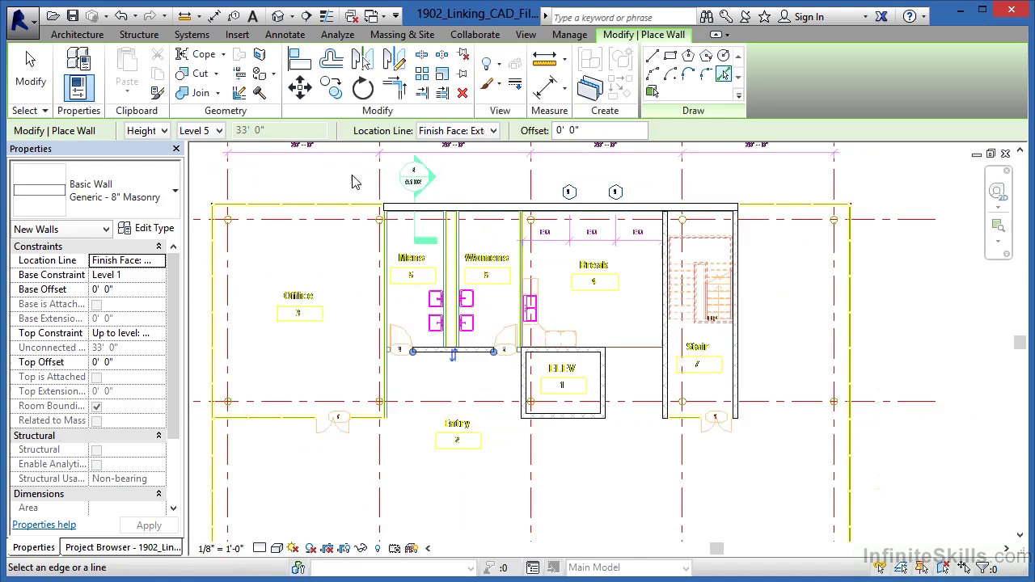
Step: Show the traced EIFS and masonry walls in the default 3D view, with Insert tools showing
click(279, 18)
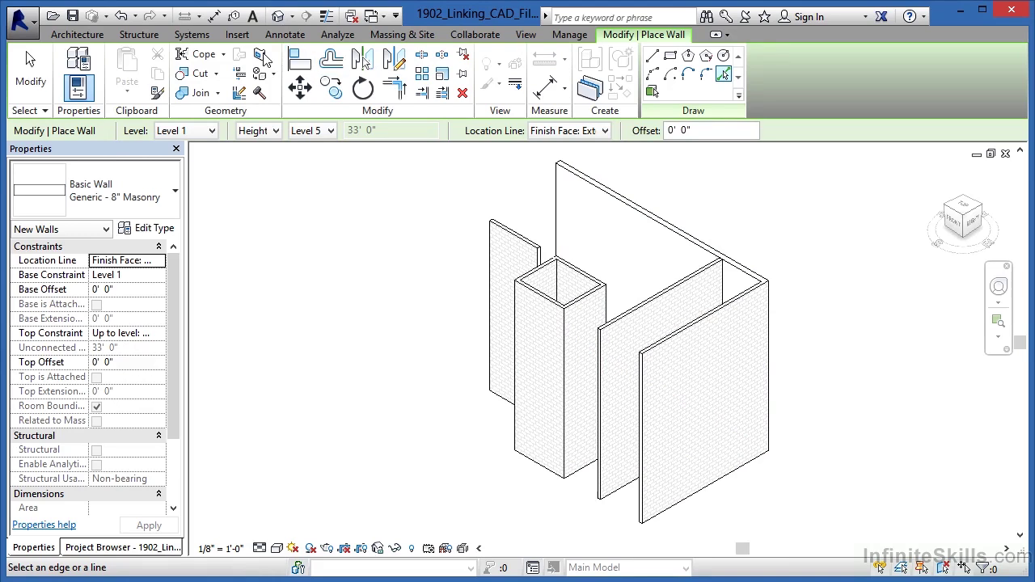
click(237, 36)
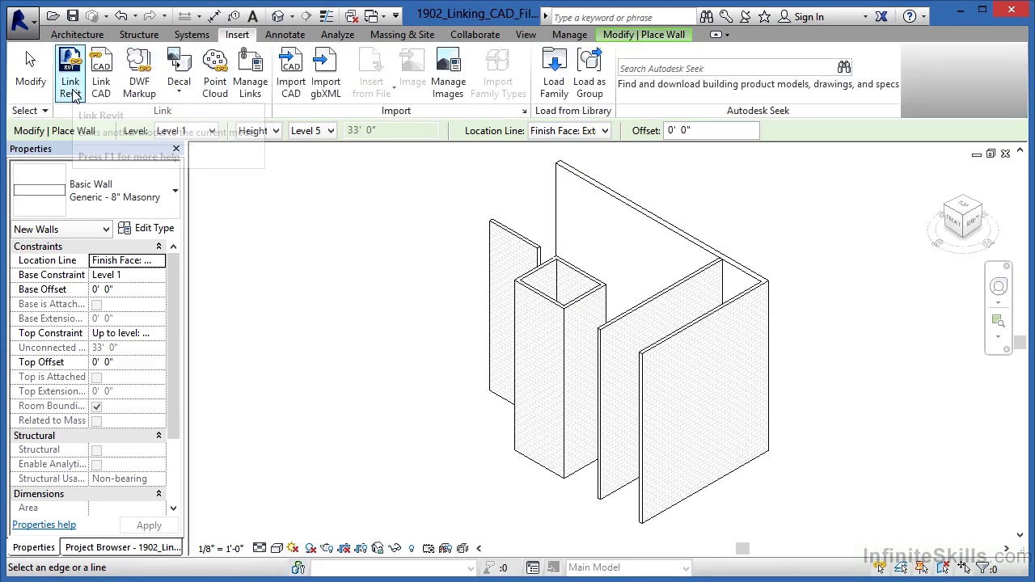